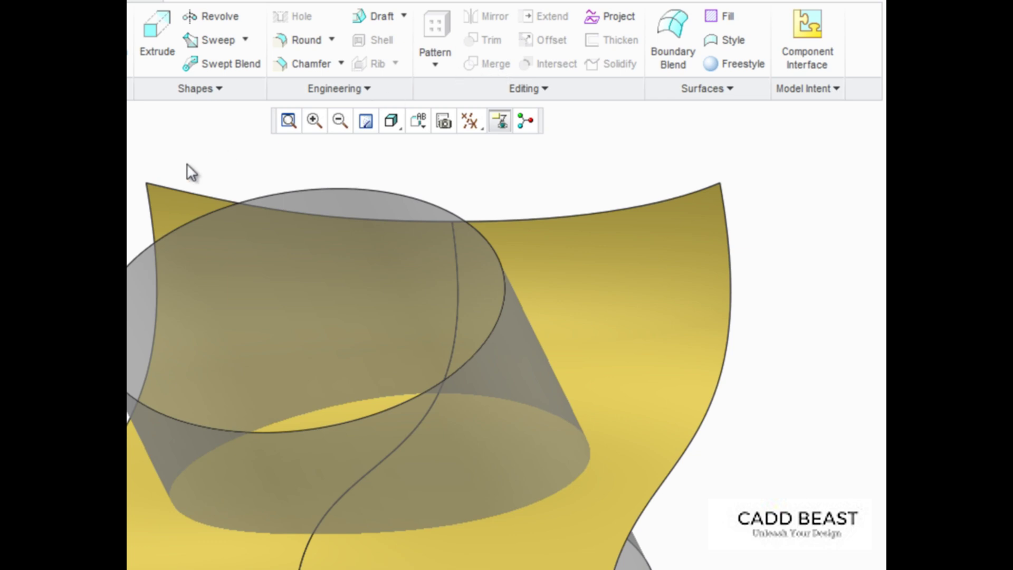
Set up a merge of the MAIN and INTERSECT quilts using the Intersect option and preview the geometry.
{"action": "left_click", "coordinate": [168, 199]}
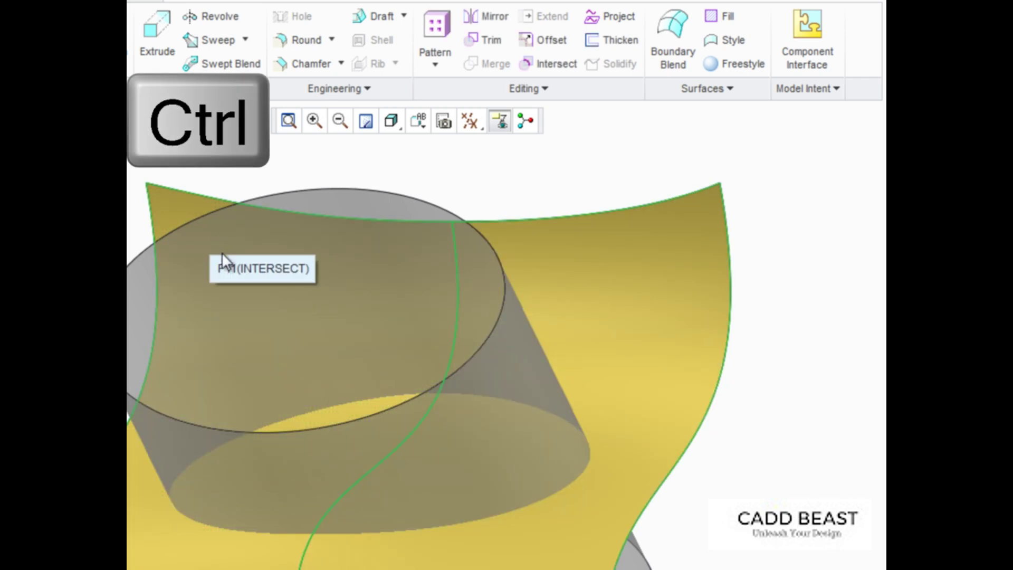
{"action": "left_click", "coordinate": [243, 235], "text": "ctrl"}
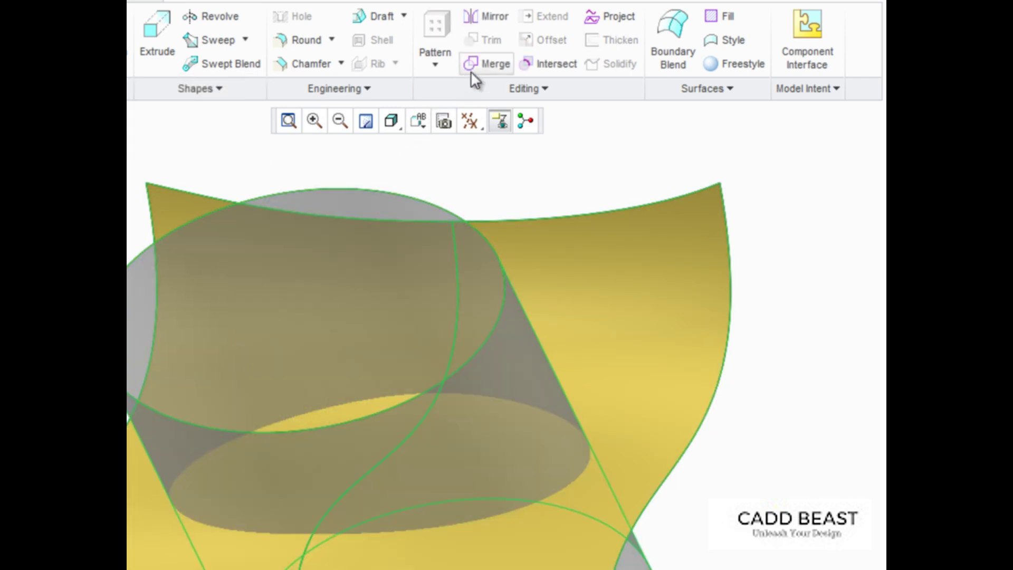
{"action": "left_click", "coordinate": [493, 66]}
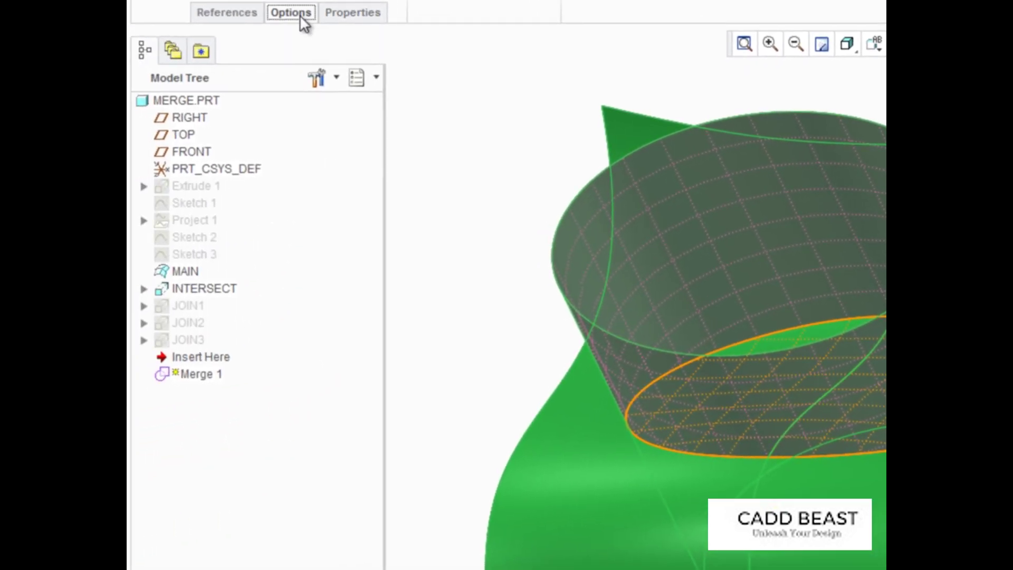
{"action": "left_click", "coordinate": [300, 15]}
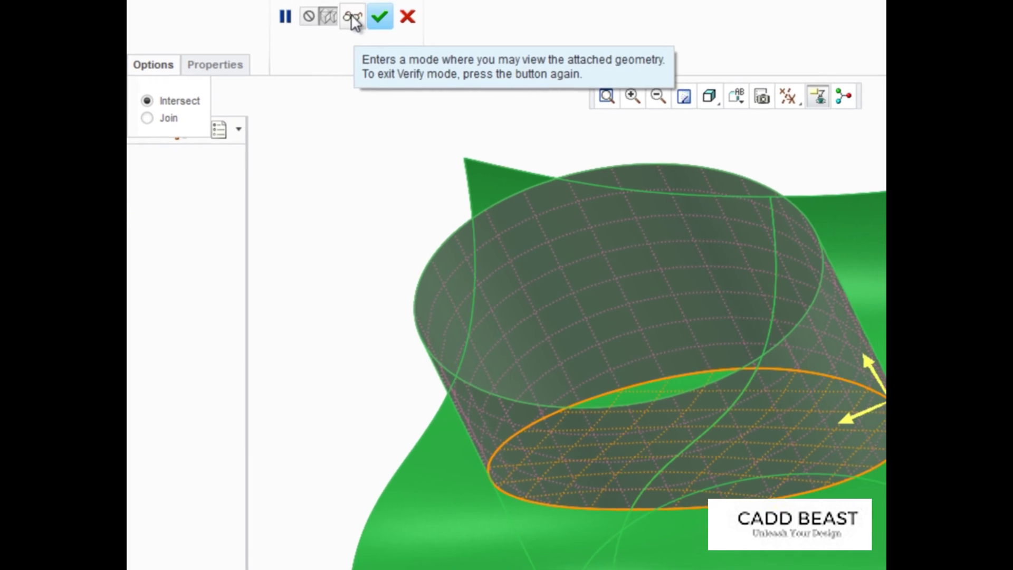
{"action": "left_click", "coordinate": [372, 9]}
{"action": "left_click", "coordinate": [353, 18]}
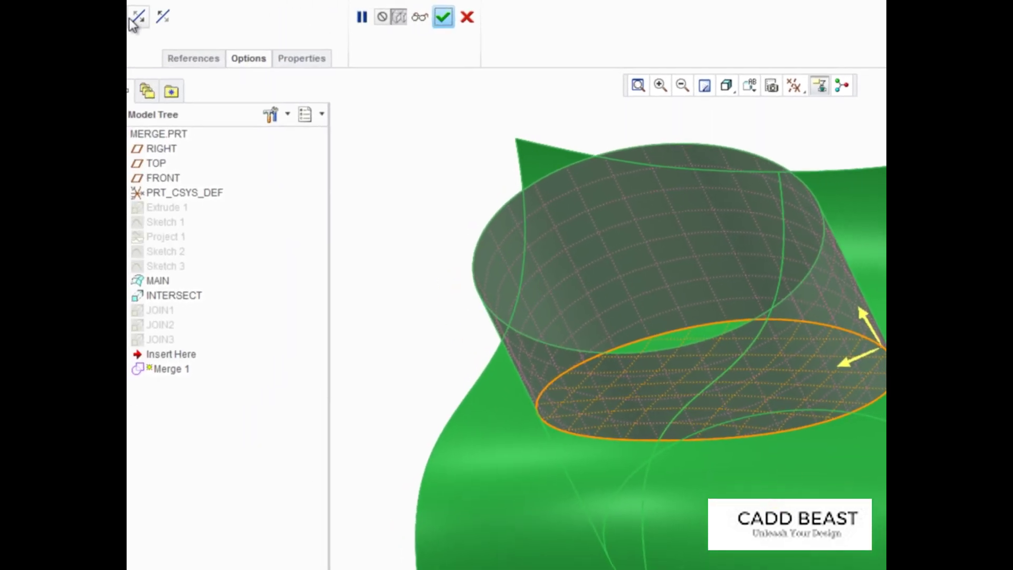
Flip the kept side of the first quilt, toggle the second quilt's side twice and preview the merge.
{"action": "left_click", "coordinate": [150, 18]}
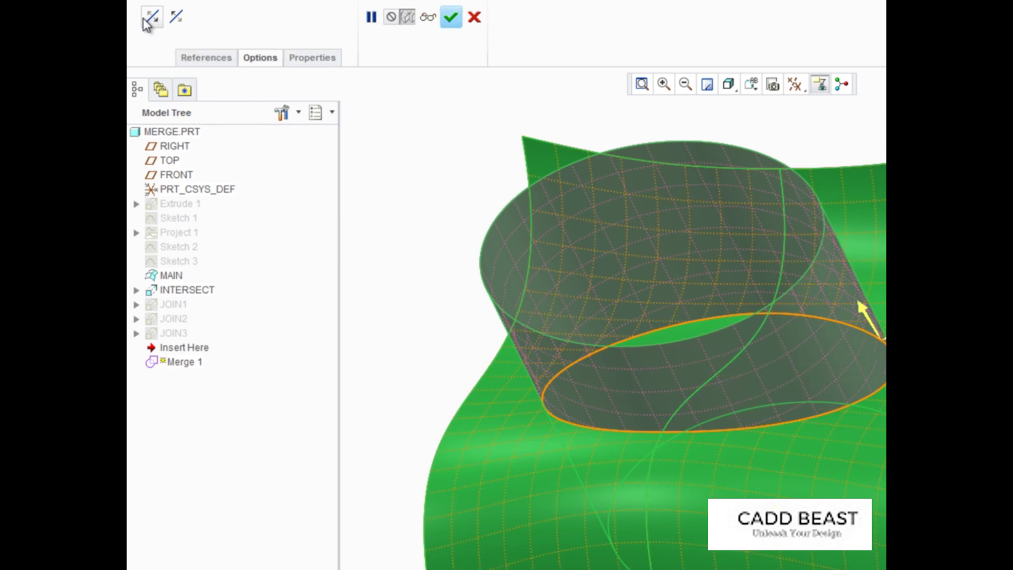
{"action": "left_click", "coordinate": [177, 21]}
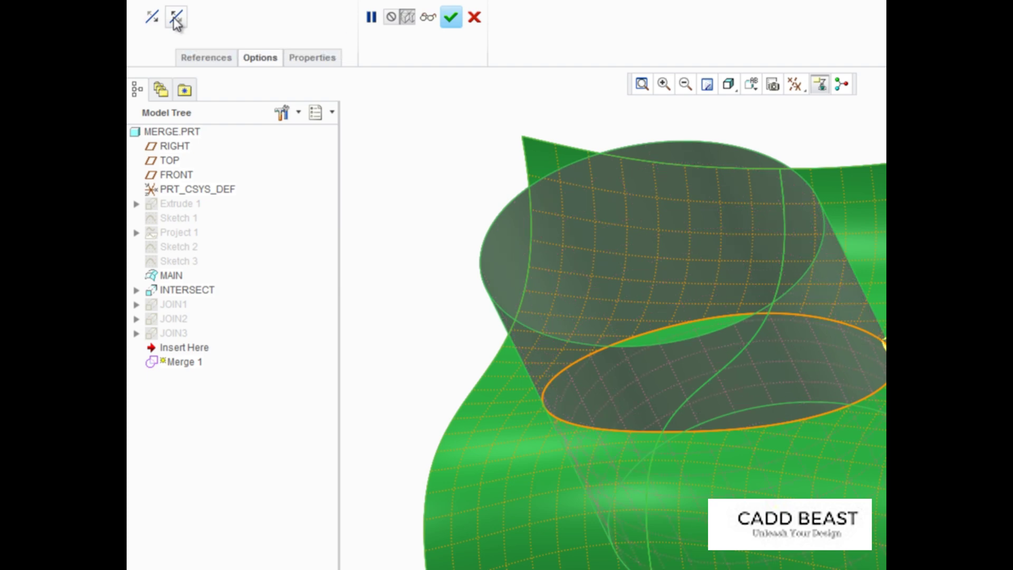
{"action": "left_click", "coordinate": [176, 20]}
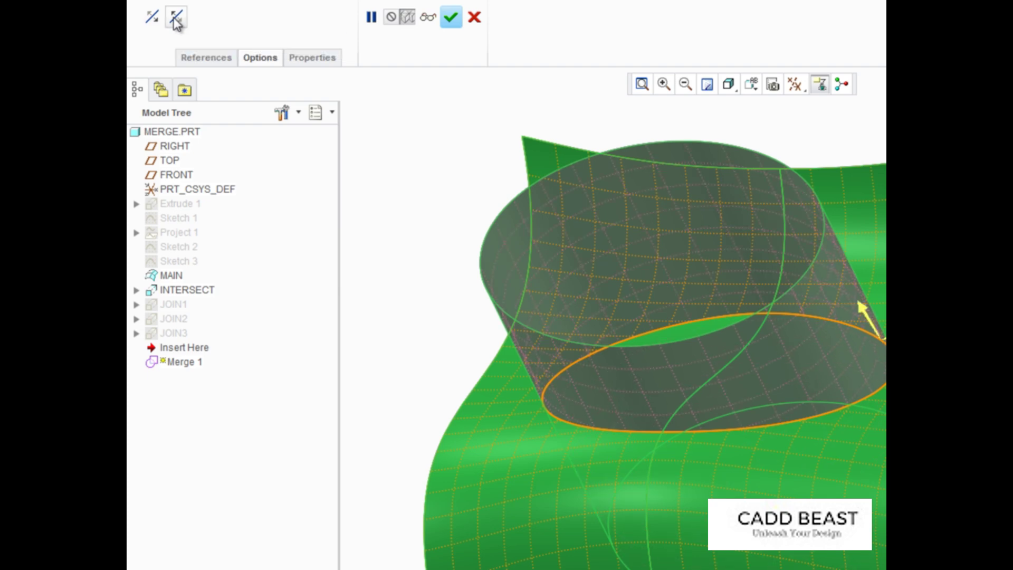
{"action": "left_click", "coordinate": [428, 21]}
{"action": "left_click", "coordinate": [428, 20]}
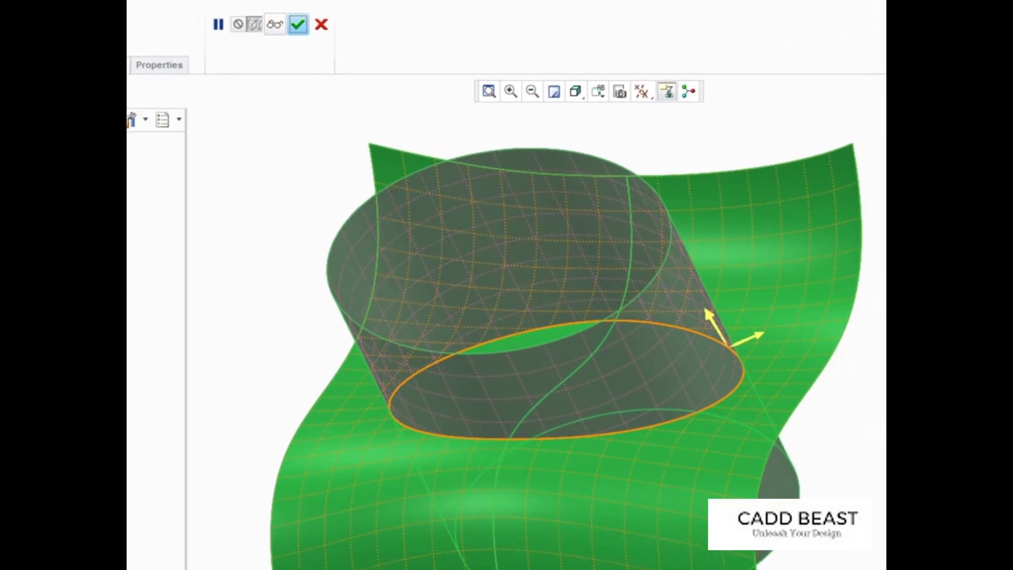
Flip the cylindrical quilt to keep its portion below the main surface, verify the geometry and complete the merge.
{"action": "left_click", "coordinate": [712, 322]}
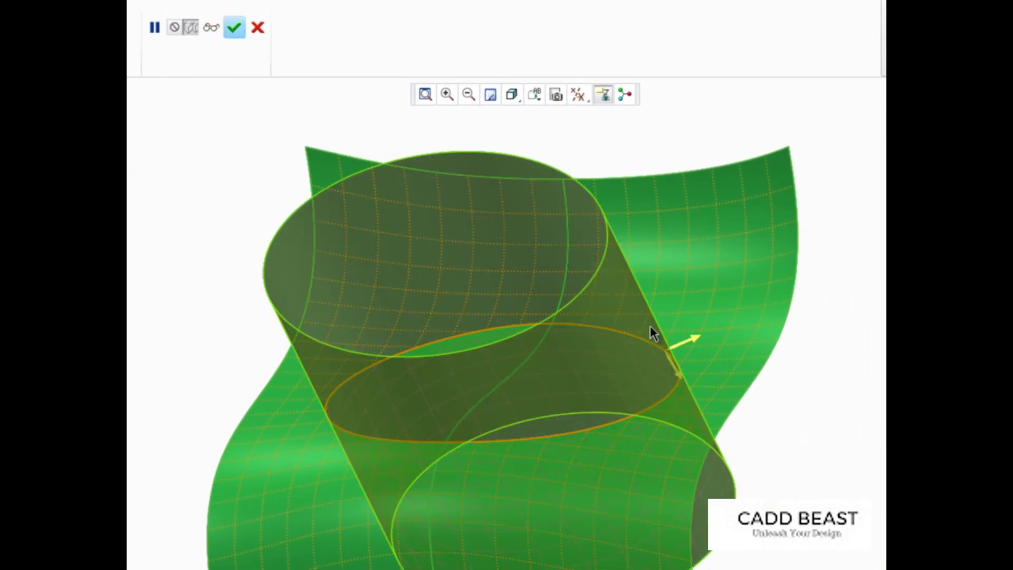
{"action": "middle_click_drag", "start_coordinate": [650, 325], "coordinate": [691, 311]}
{"action": "left_click", "coordinate": [692, 341]}
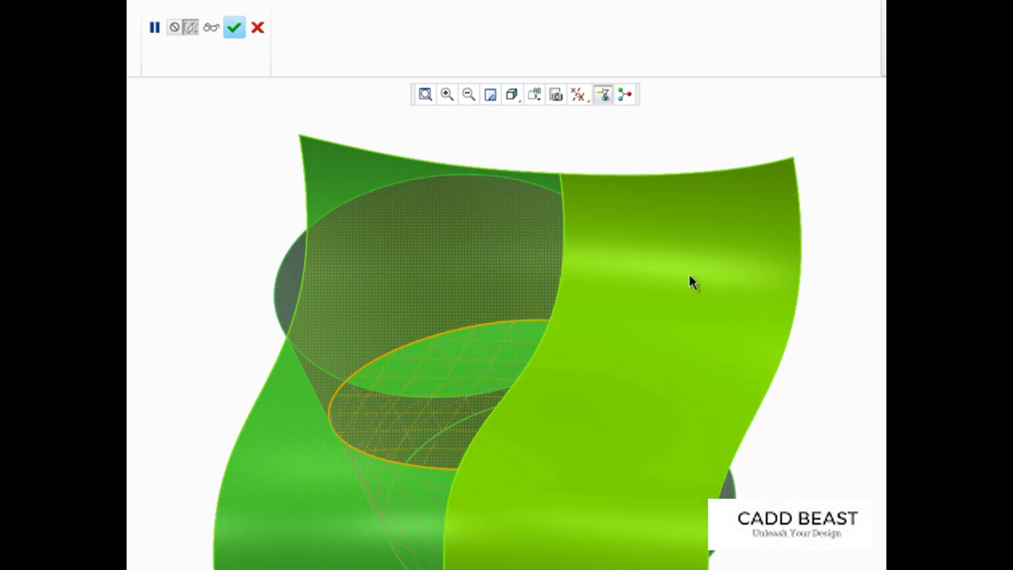
{"action": "mouse_move", "coordinate": [643, 280]}
{"action": "middle_mouse_down"}
{"action": "mouse_move", "coordinate": [626, 274]}
{"action": "mouse_move", "coordinate": [649, 325]}
{"action": "mouse_move", "coordinate": [632, 266]}
{"action": "middle_mouse_up"}
{"action": "left_click", "coordinate": [607, 361]}
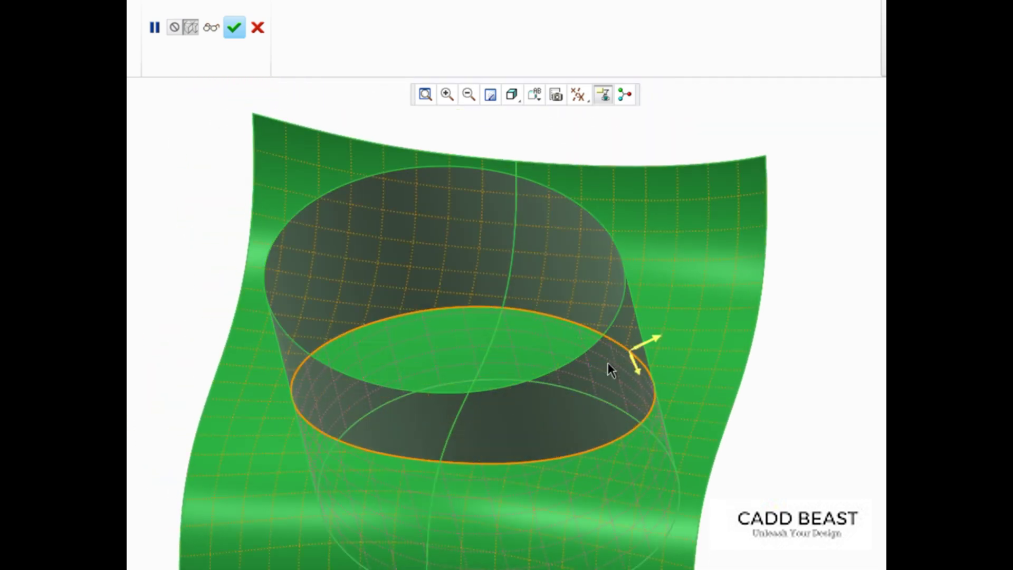
{"action": "mouse_move", "coordinate": [690, 307]}
{"action": "middle_mouse_down"}
{"action": "mouse_move", "coordinate": [690, 327]}
{"action": "mouse_move", "coordinate": [691, 309]}
{"action": "middle_mouse_up"}
{"action": "left_click", "coordinate": [211, 28]}
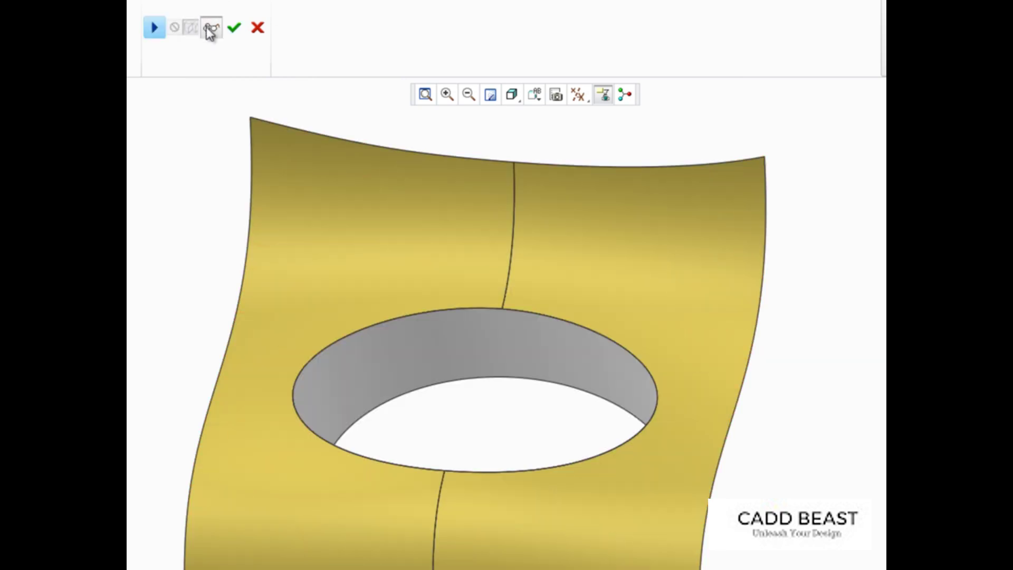
{"action": "left_click", "coordinate": [234, 29]}
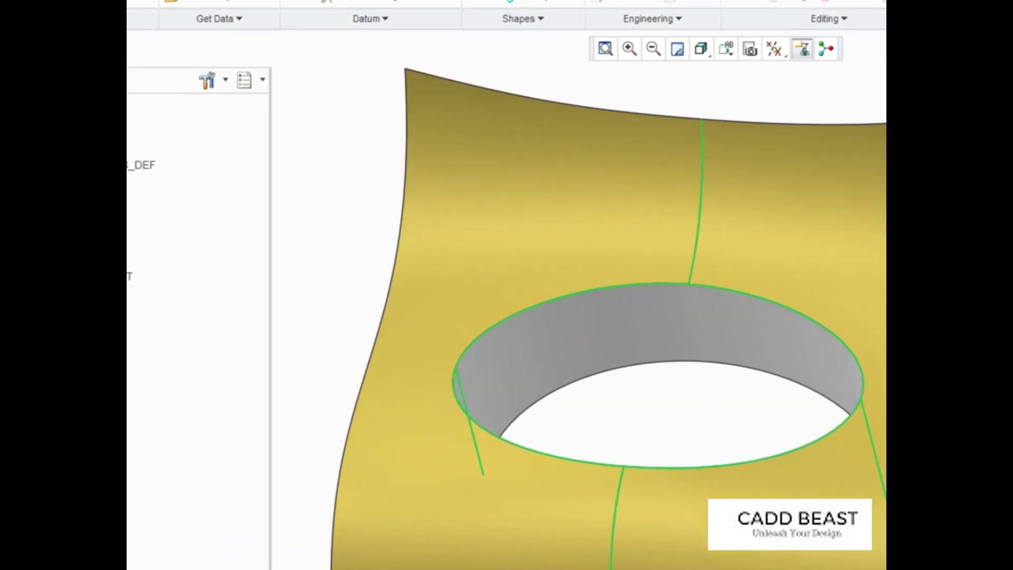
Unhide the JOIN1, JOIN2 and JOIN3 surfaces.
{"action": "left_click", "coordinate": [154, 280]}
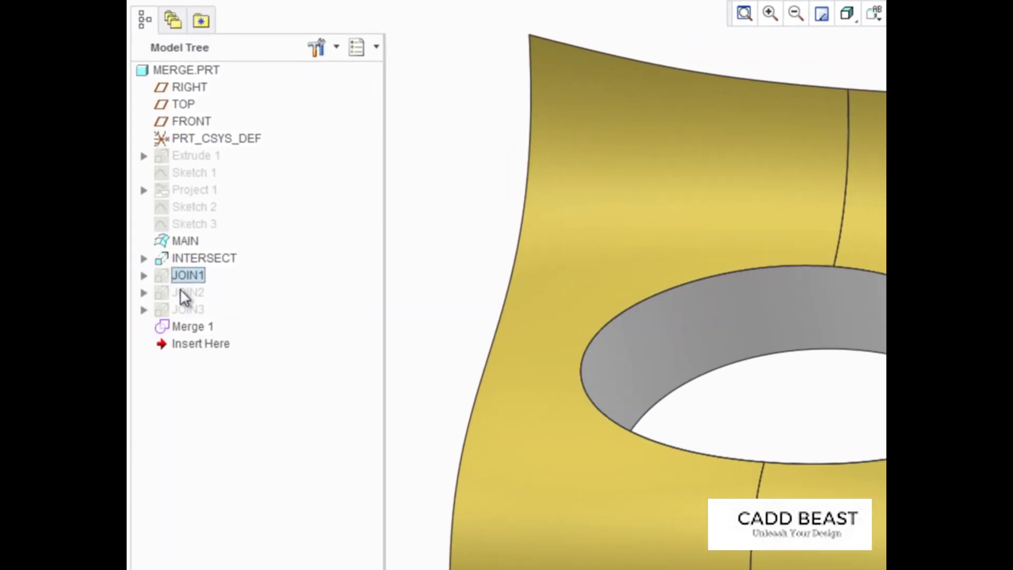
{"action": "left_click", "coordinate": [186, 308], "text": "shift"}
{"action": "right_click", "coordinate": [186, 308]}
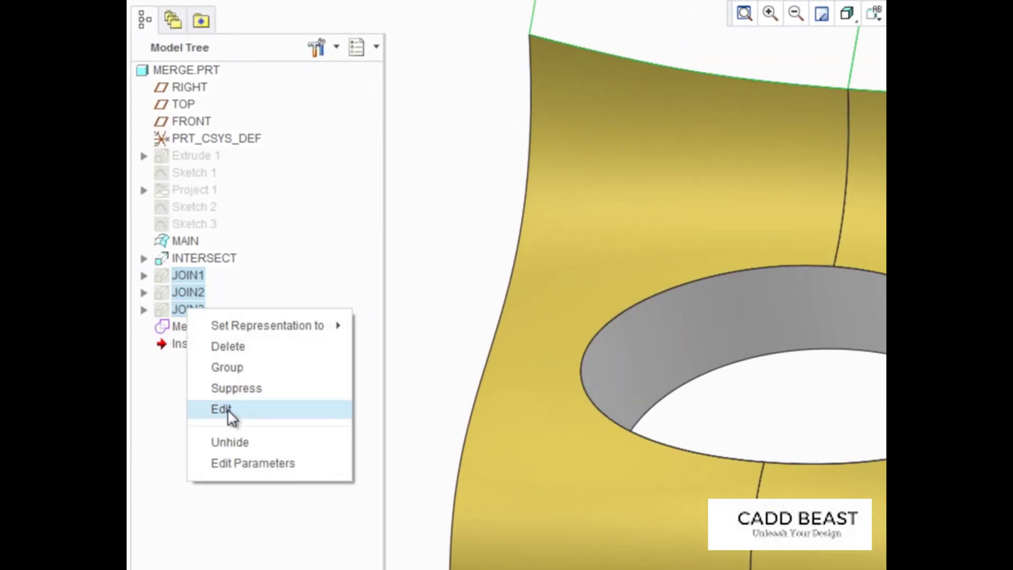
{"action": "left_click", "coordinate": [234, 443]}
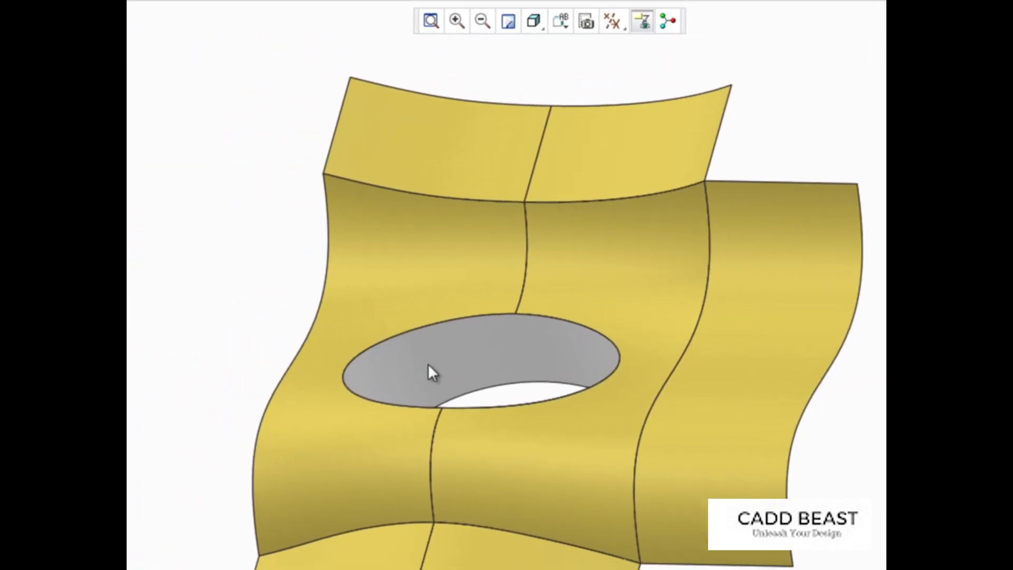
Set the display style to No Hidden and inspect the edges shared by the main surface and its adjacent quilts.
{"action": "scroll", "coordinate": [428, 363], "scroll_direction": "up", "scroll_amount": 2}
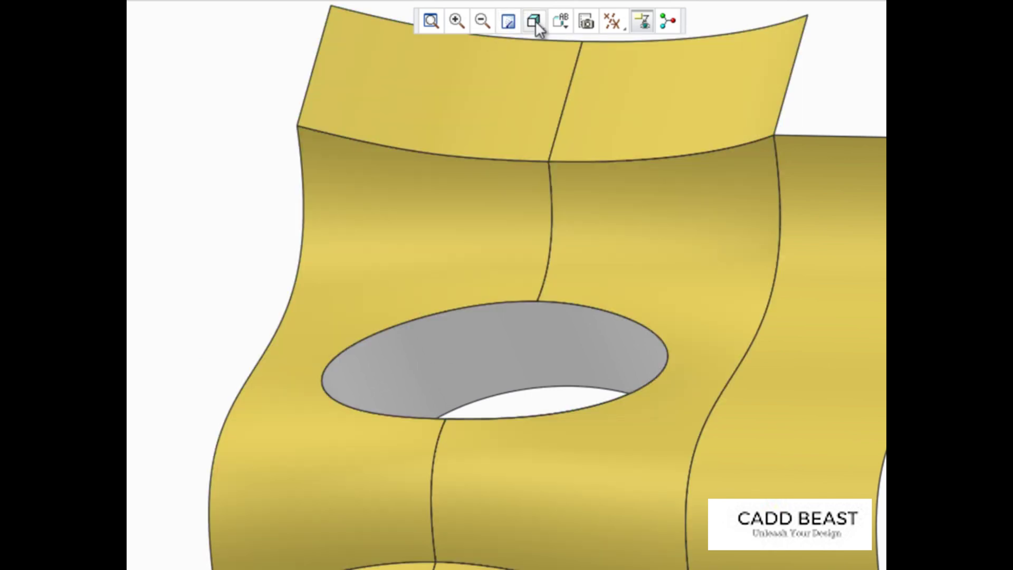
{"action": "left_click", "coordinate": [534, 21]}
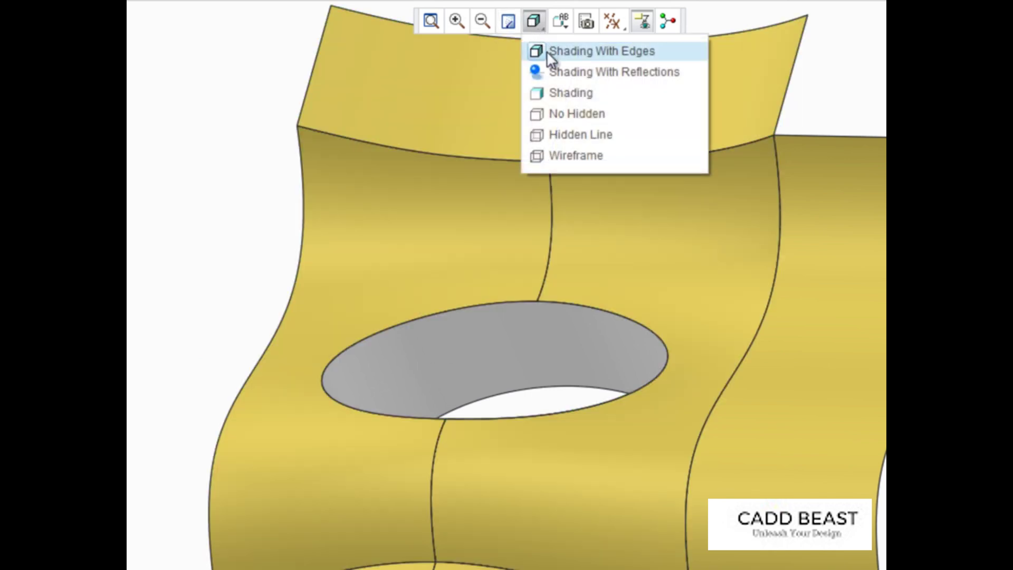
{"action": "left_click", "coordinate": [561, 113]}
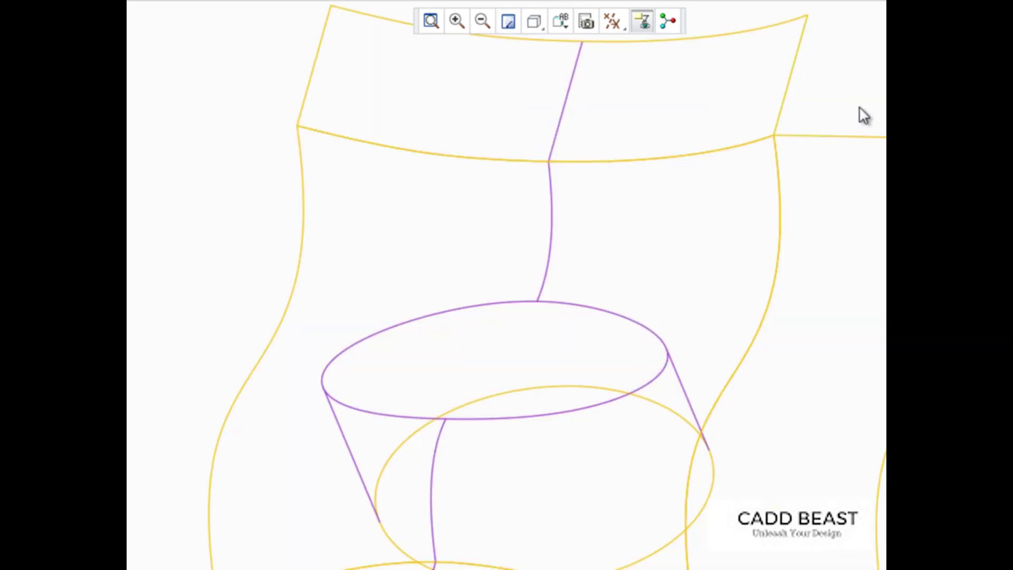
{"action": "left_click", "coordinate": [585, 83]}
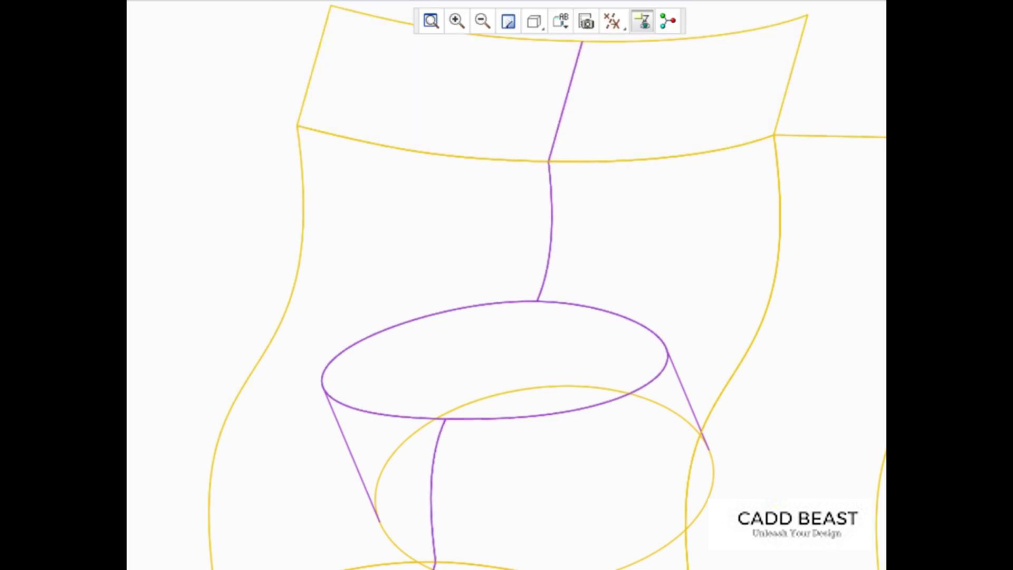
{"action": "left_click", "coordinate": [521, 152]}
{"action": "left_click", "coordinate": [512, 159]}
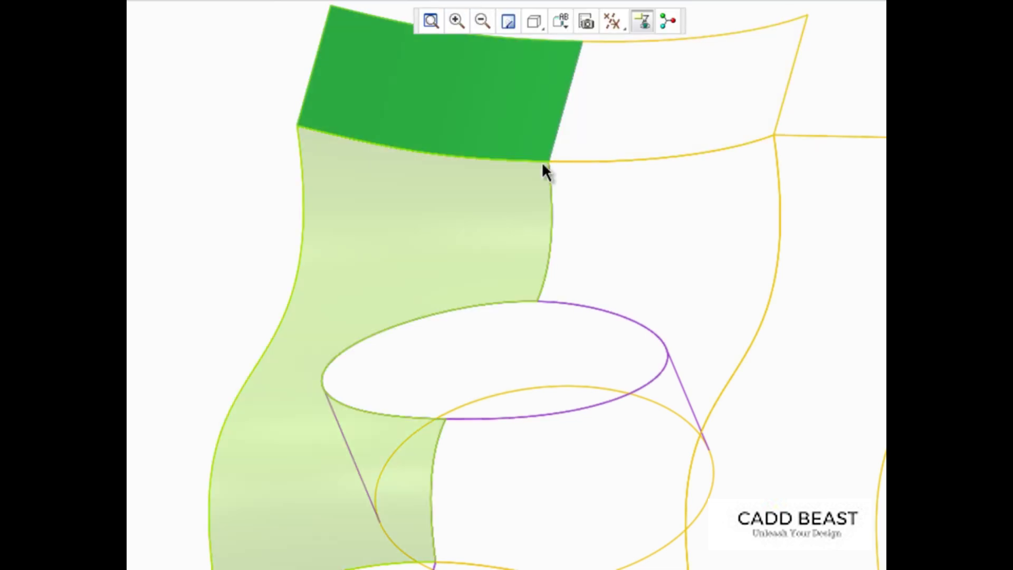
{"action": "left_click", "coordinate": [784, 189]}
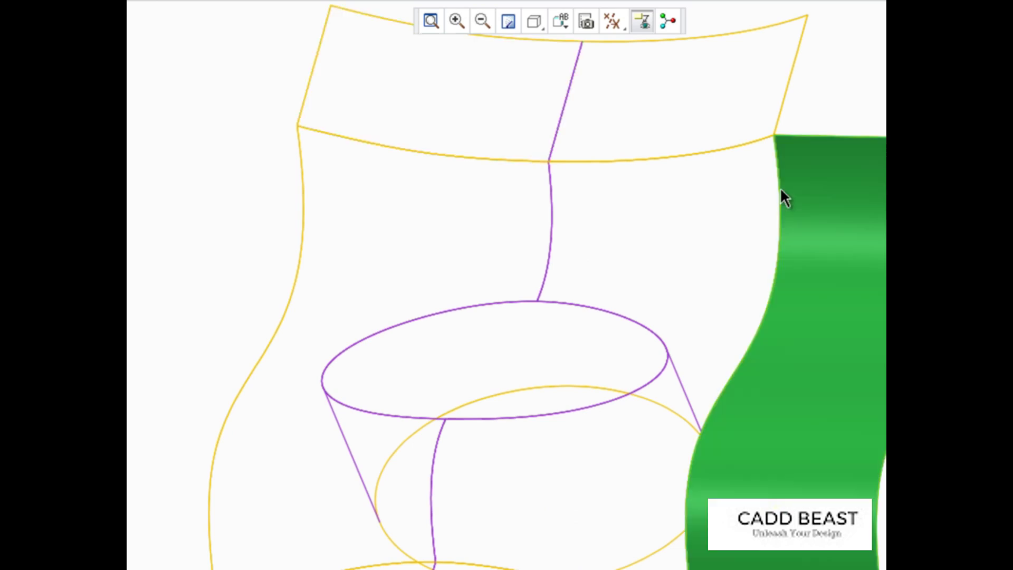
Round the elliptical opening's edge between the main surface and the cylinder with a 4.50 radius.
{"action": "left_click", "coordinate": [458, 319]}
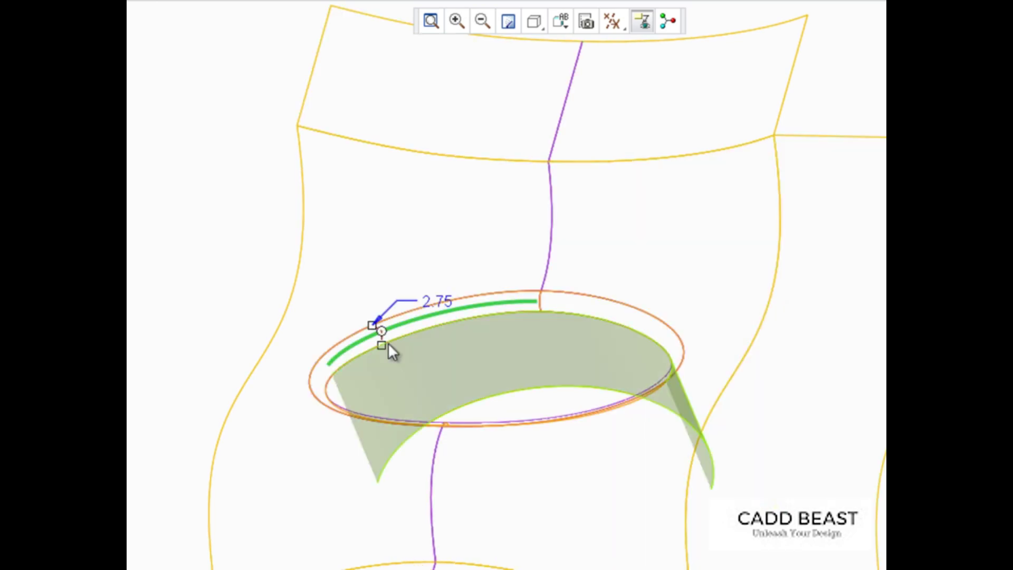
{"action": "left_click_drag", "start_coordinate": [383, 356], "coordinate": [381, 353]}
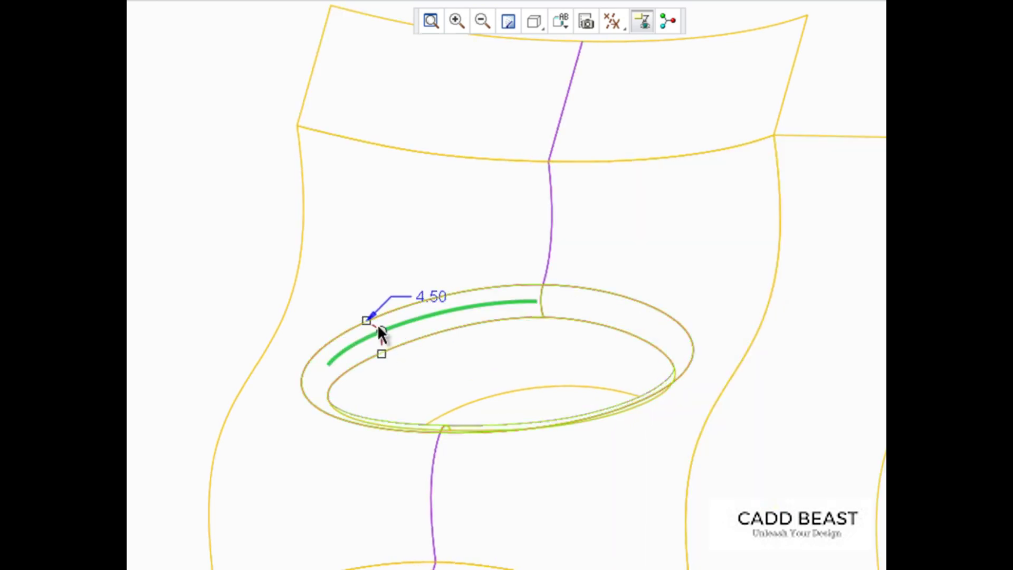
{"action": "middle_click", "coordinate": [246, 153]}
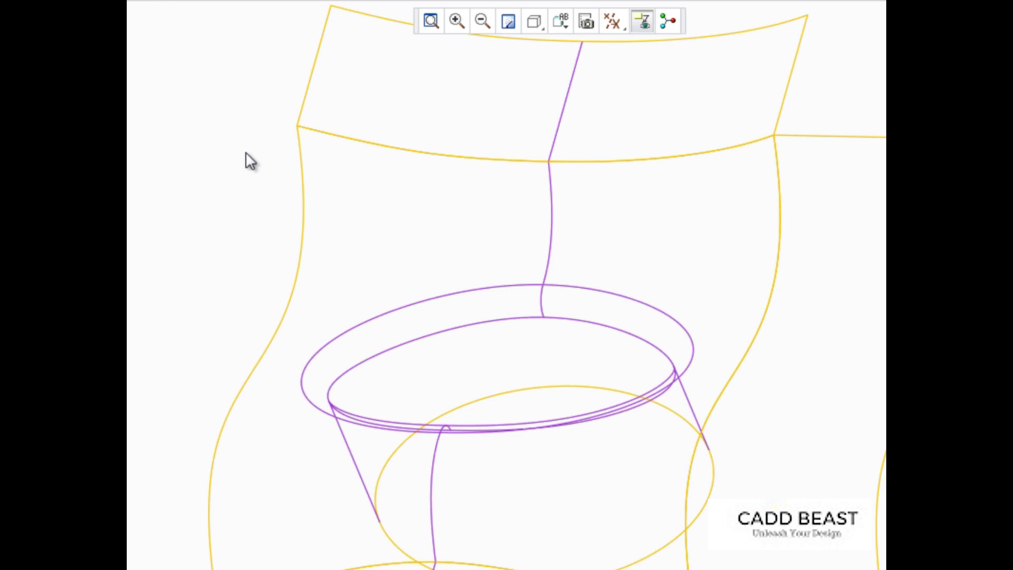
Merge the main quilt with the three adjacent JOIN quilts and clear the selection.
{"action": "left_click", "coordinate": [359, 197], "text": "ctrl"}
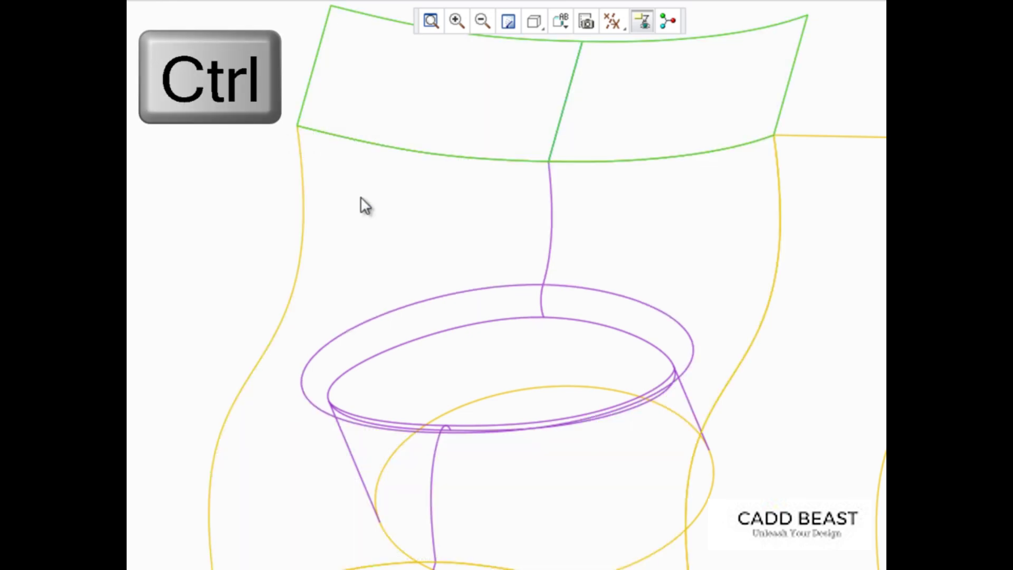
{"action": "left_click", "coordinate": [433, 318], "text": "ctrl"}
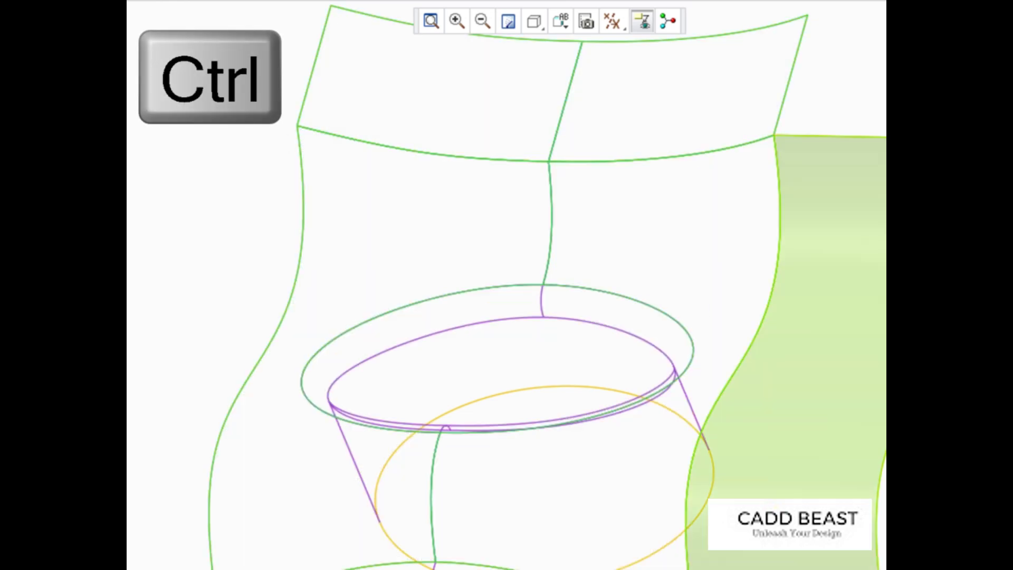
{"action": "left_click", "coordinate": [876, 331], "text": "ctrl"}
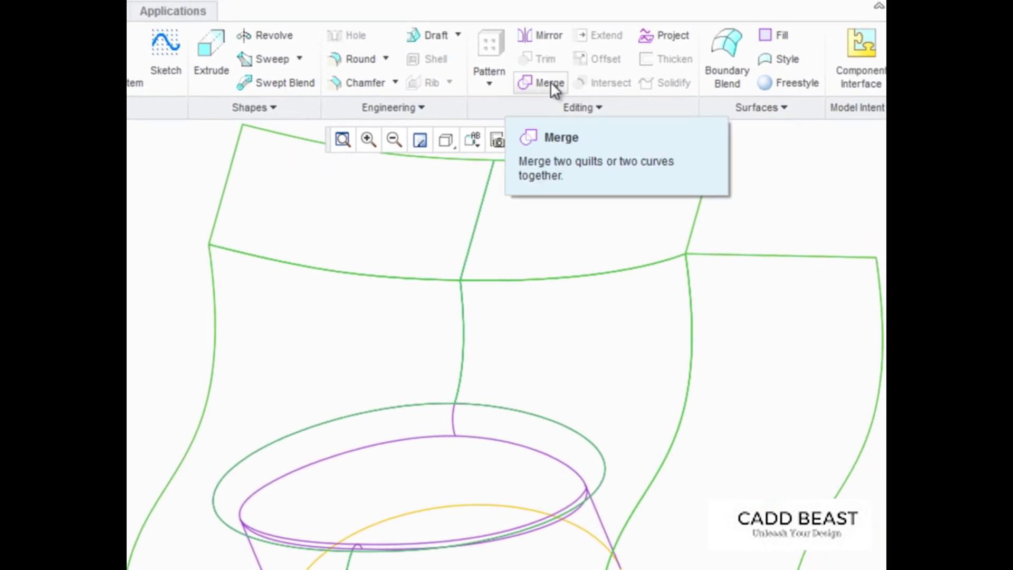
{"action": "left_click", "coordinate": [550, 80]}
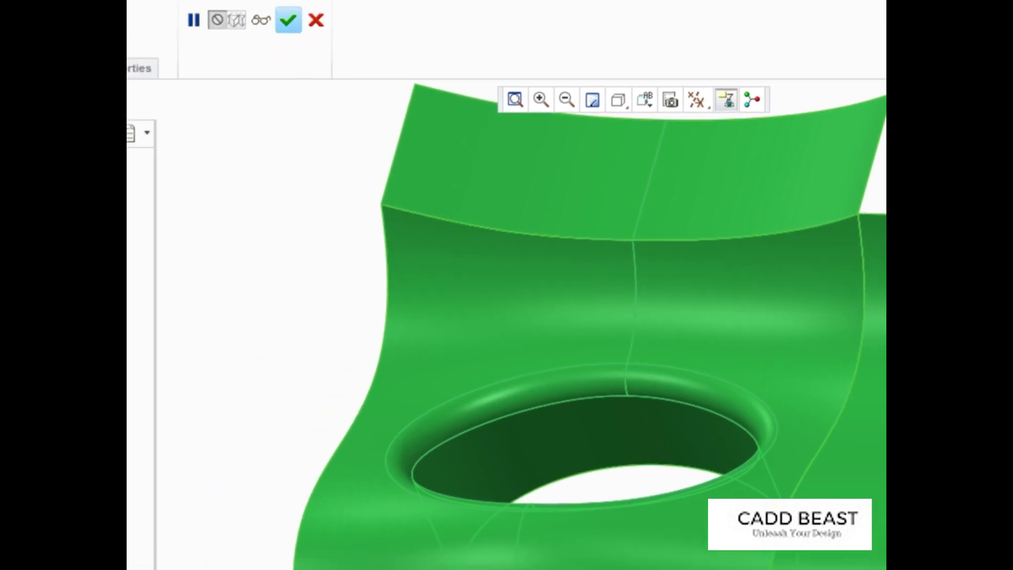
{"action": "left_click", "coordinate": [136, 55]}
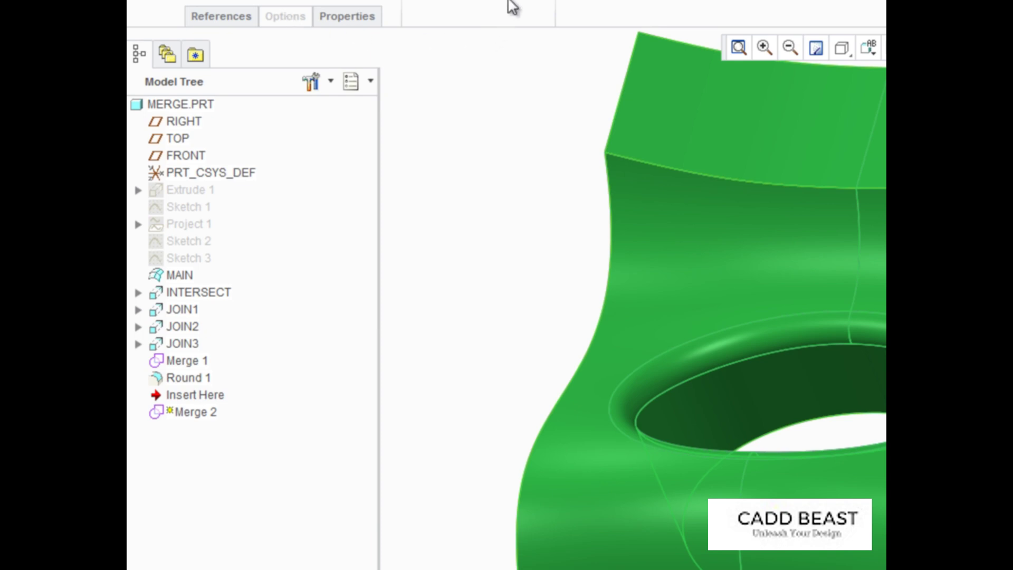
{"action": "key", "text": "ctrl+6"}
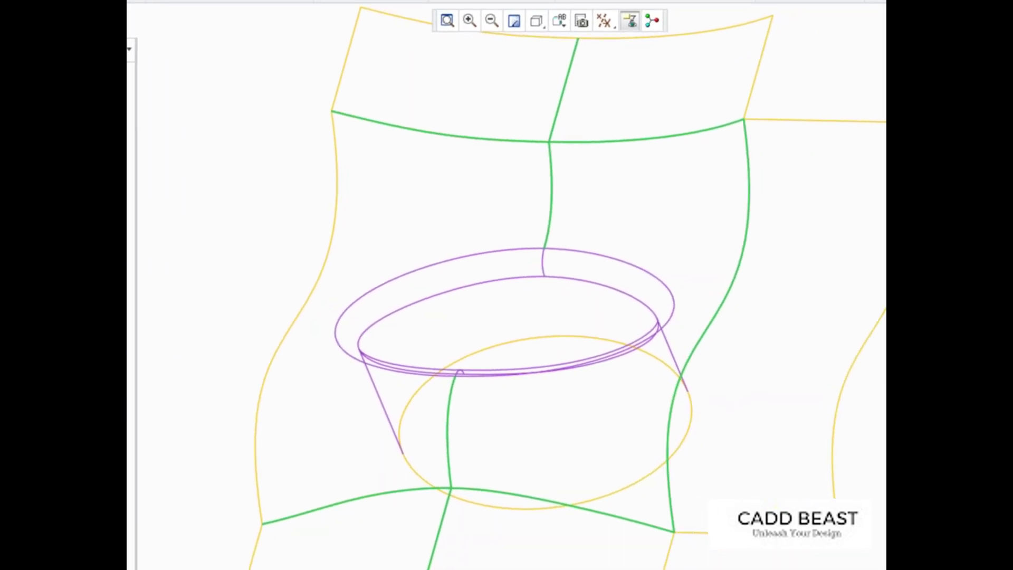
{"action": "left_click", "coordinate": [202, 64]}
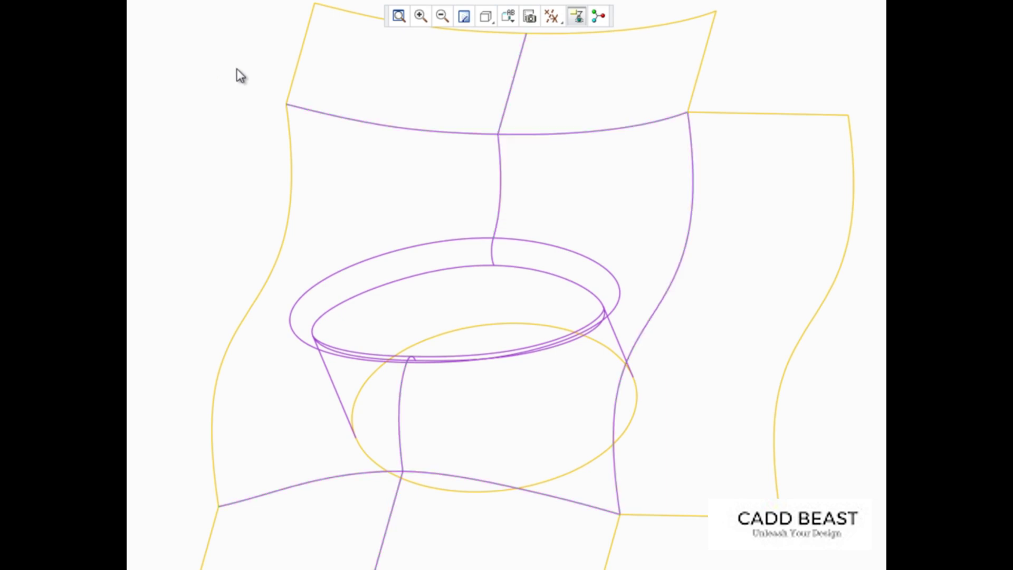
Check the merged surface's edges and set the display style to Shading With Edges.
{"action": "left_click", "coordinate": [315, 71]}
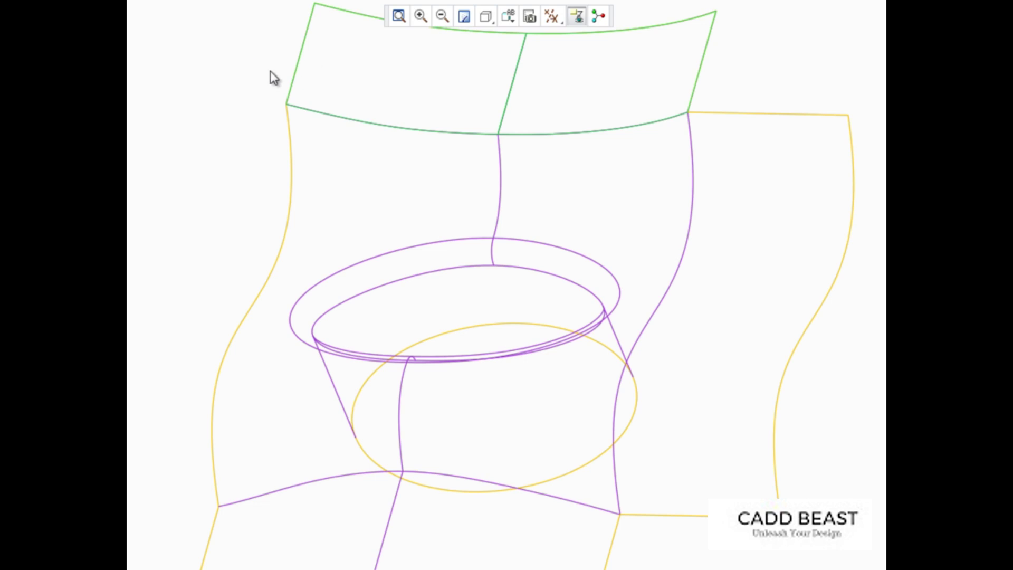
{"action": "left_click", "coordinate": [303, 81]}
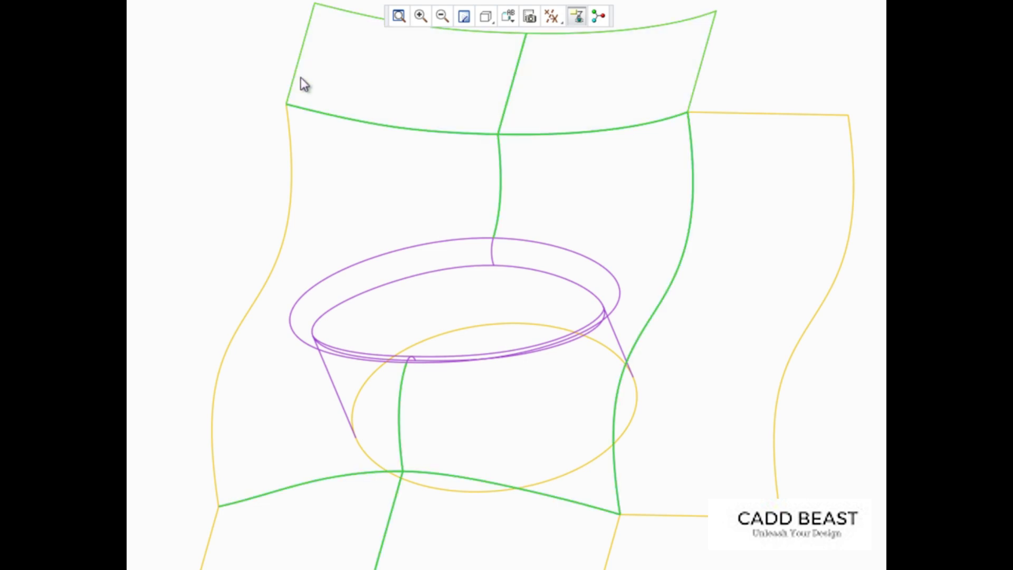
{"action": "left_click", "coordinate": [139, 60]}
{"action": "left_click", "coordinate": [486, 18]}
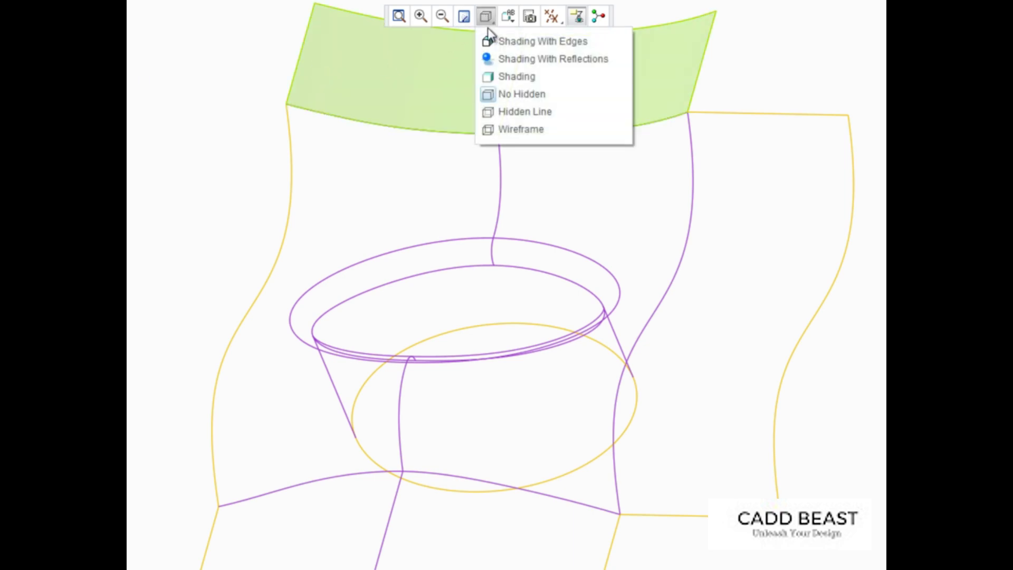
{"action": "left_click", "coordinate": [507, 39]}
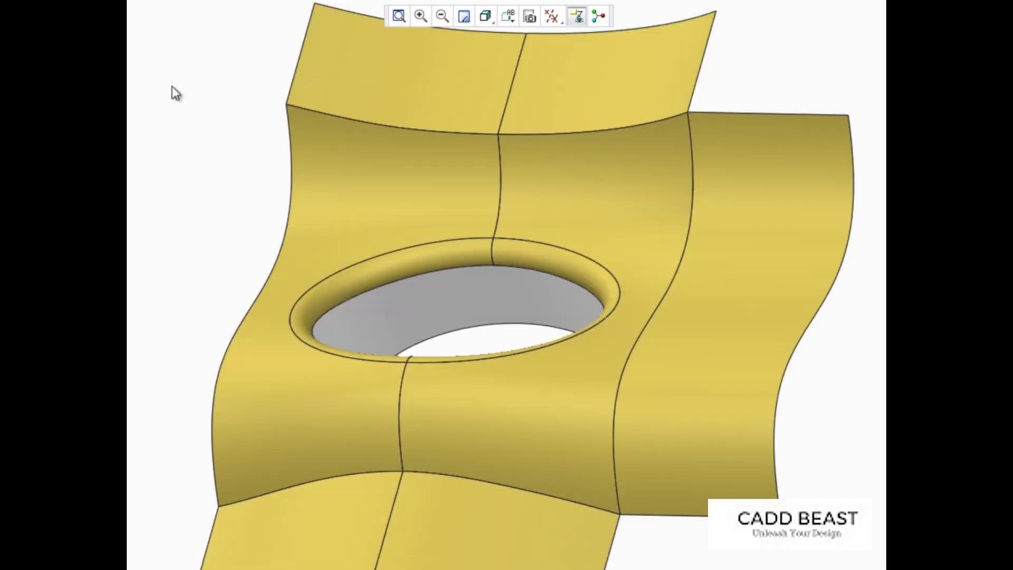
{"action": "scroll", "coordinate": [176, 93], "scroll_direction": "down", "scroll_amount": 2}
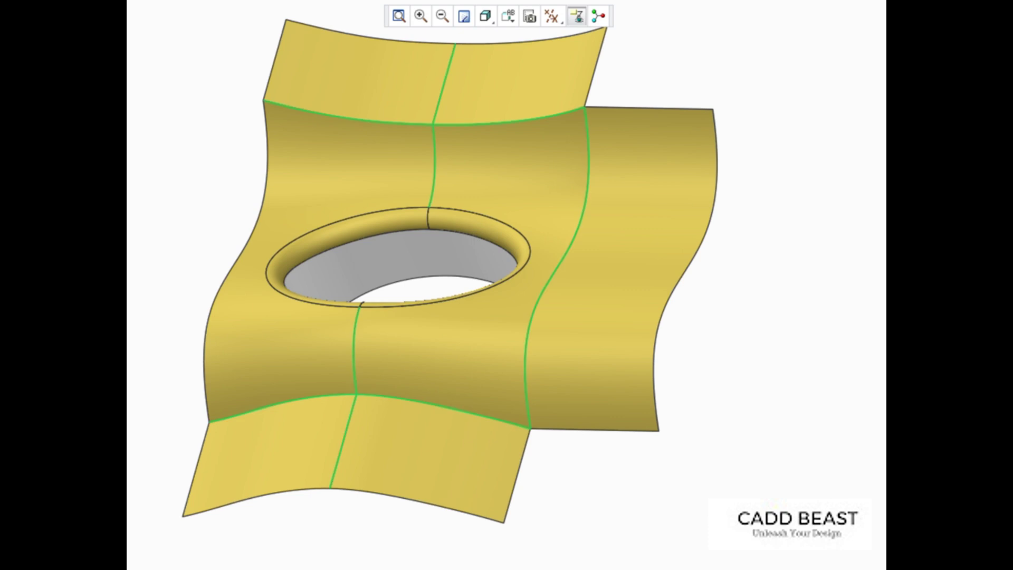